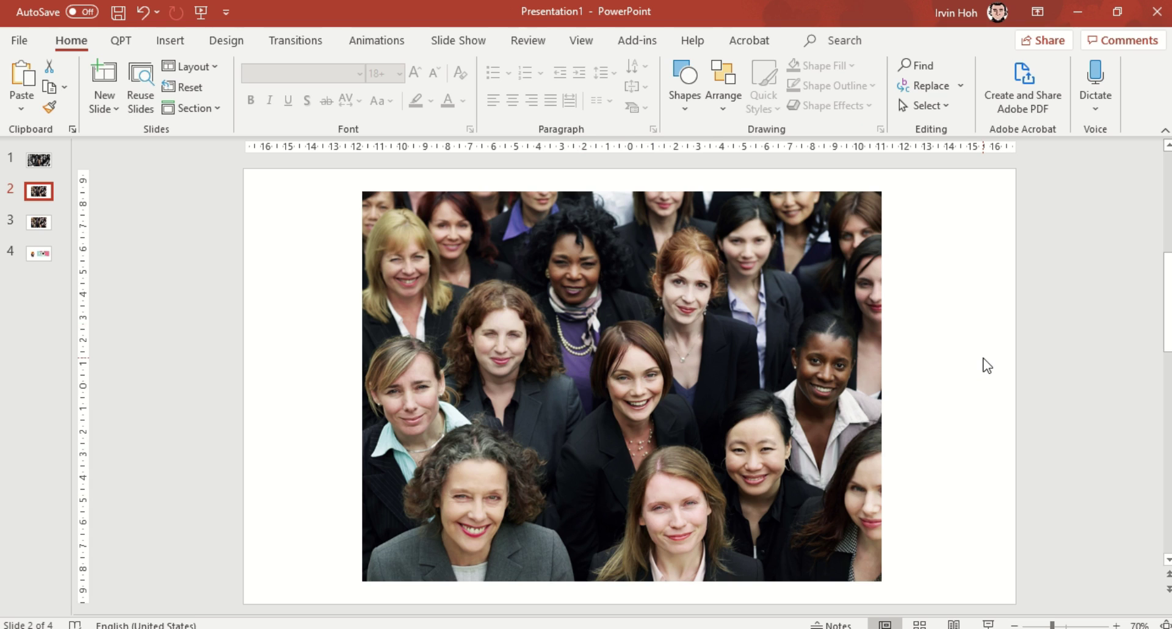
Step: Start background removal on slide 2's group photo and outline the smiling woman in the centre as the area to keep
click(668, 409)
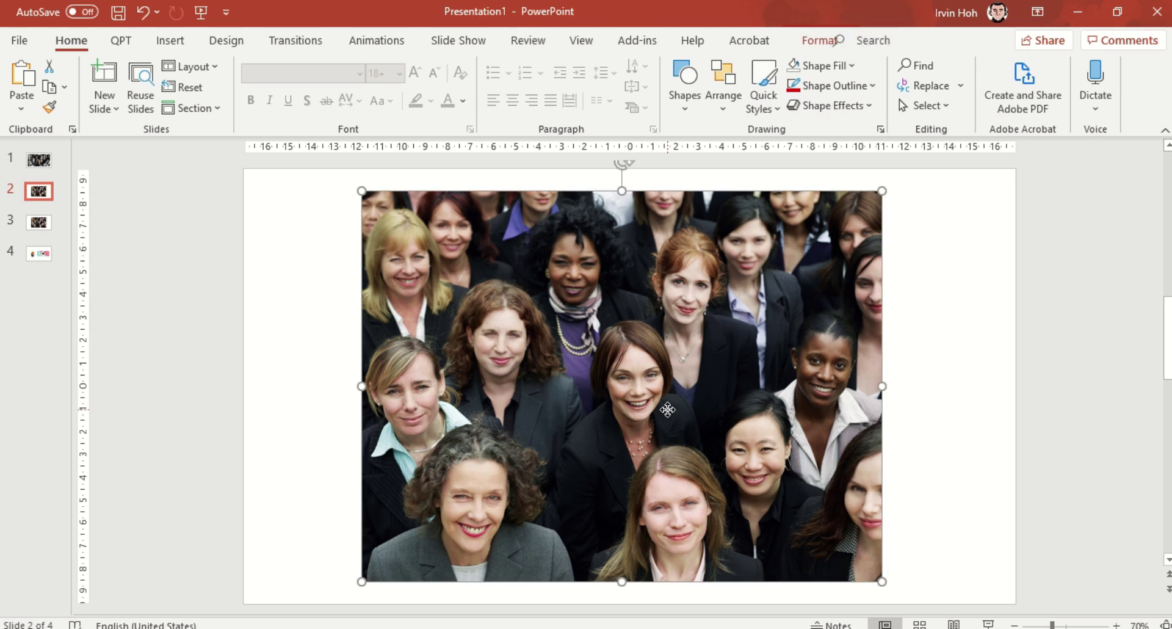
click(819, 41)
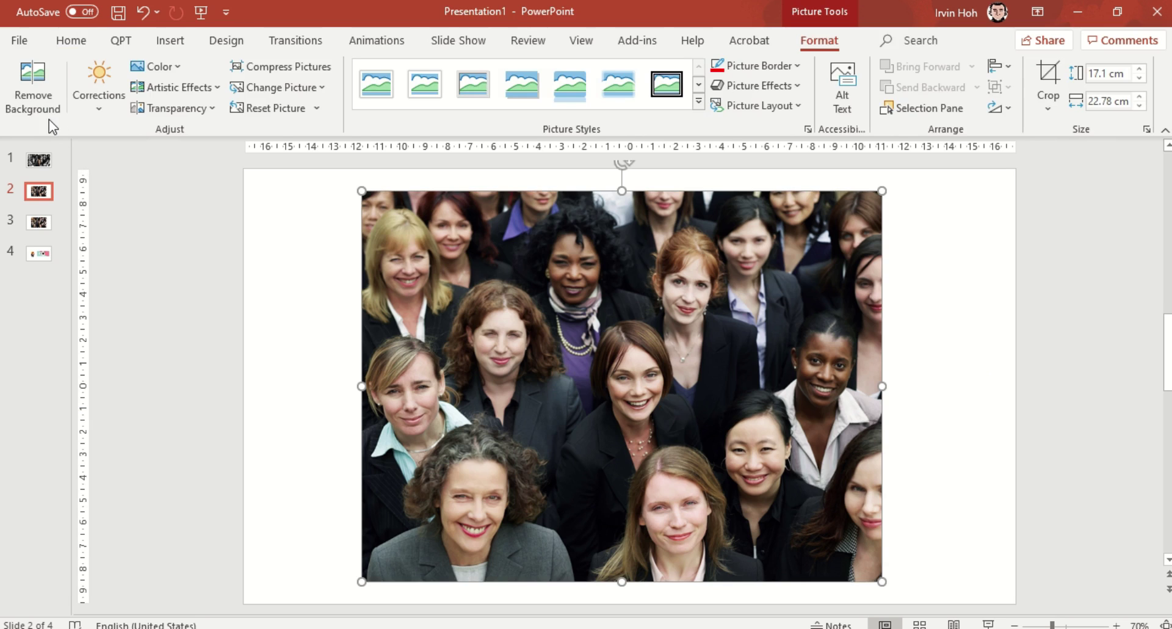
click(37, 93)
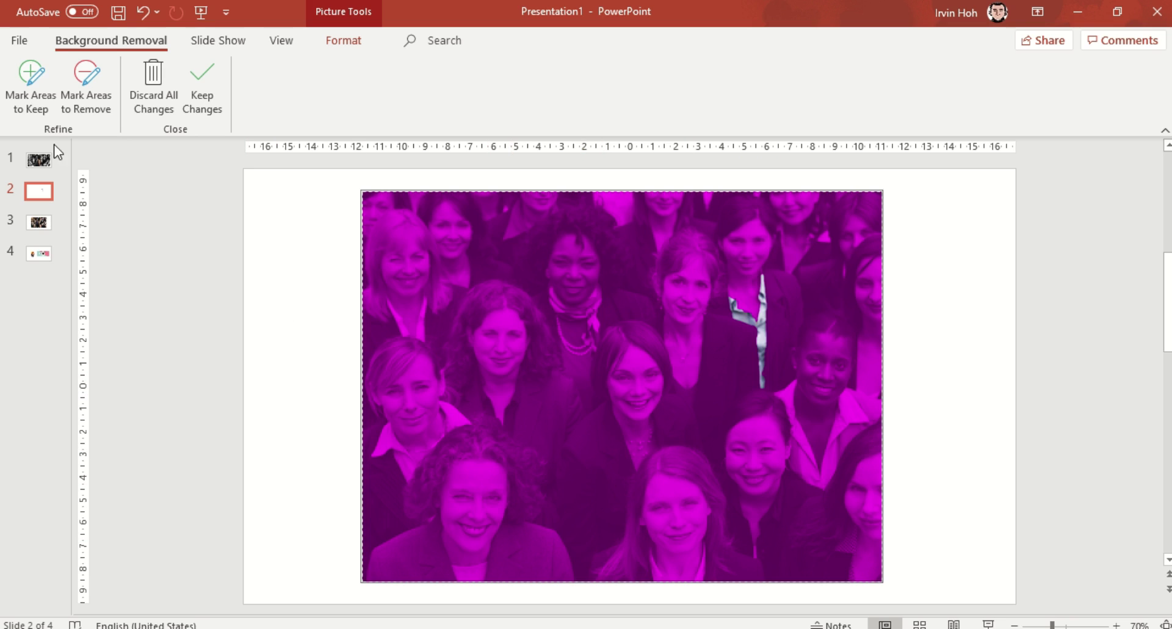
click(34, 97)
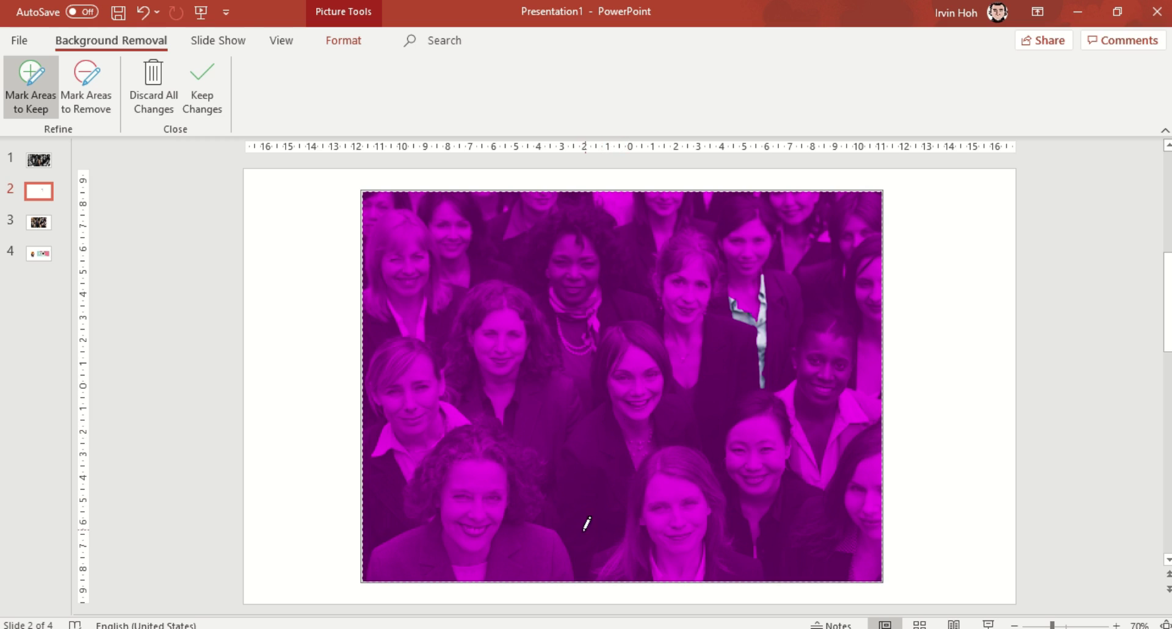
mouse_move(563, 527)
mouse_down()
mouse_move(566, 455)
mouse_move(605, 410)
mouse_move(604, 334)
mouse_move(644, 323)
mouse_move(693, 439)
mouse_move(669, 434)
mouse_move(641, 456)
mouse_move(605, 540)
mouse_move(564, 529)
mouse_up()
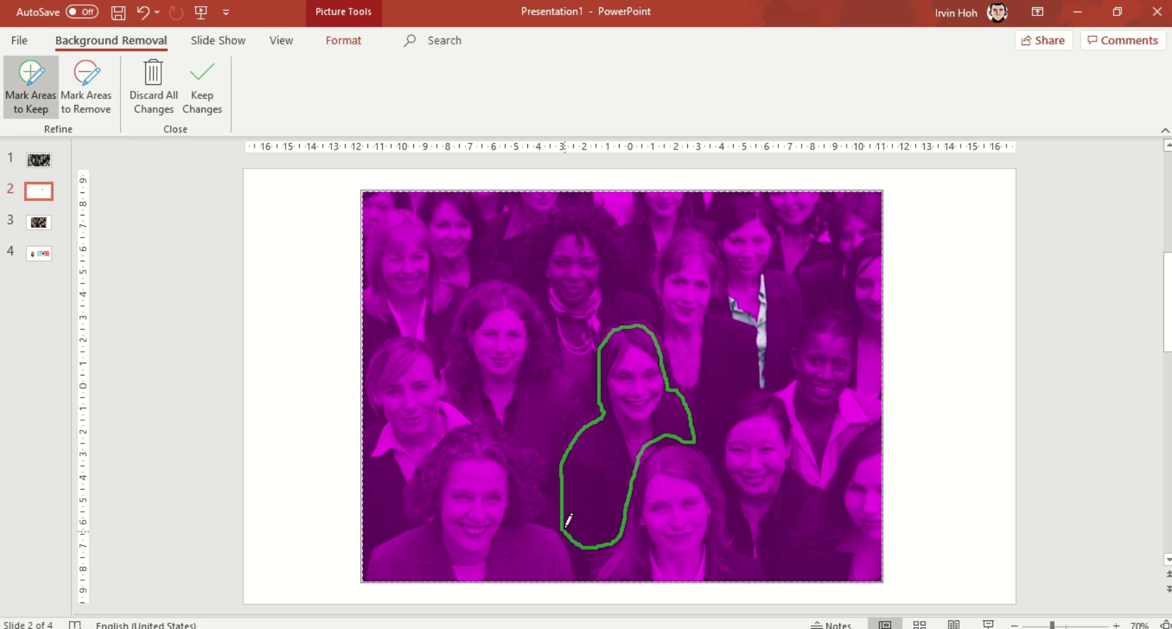
drag(568, 519, 568, 520)
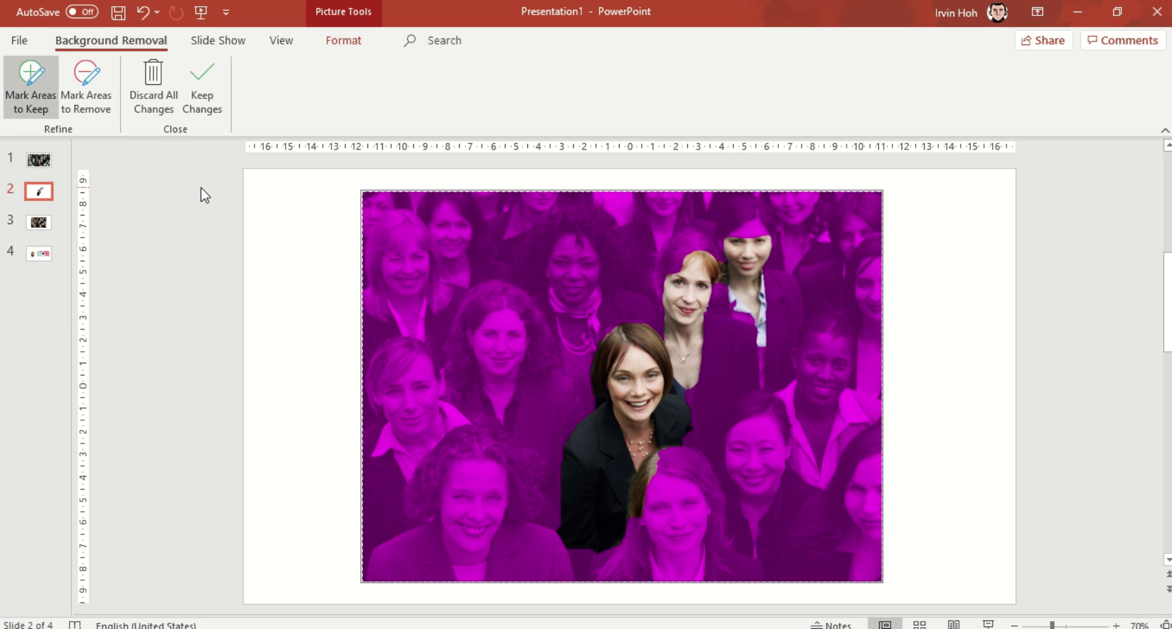
Step: Mark the other women and leftover patches around the central woman as areas to remove, and keep the background removal changes
click(105, 112)
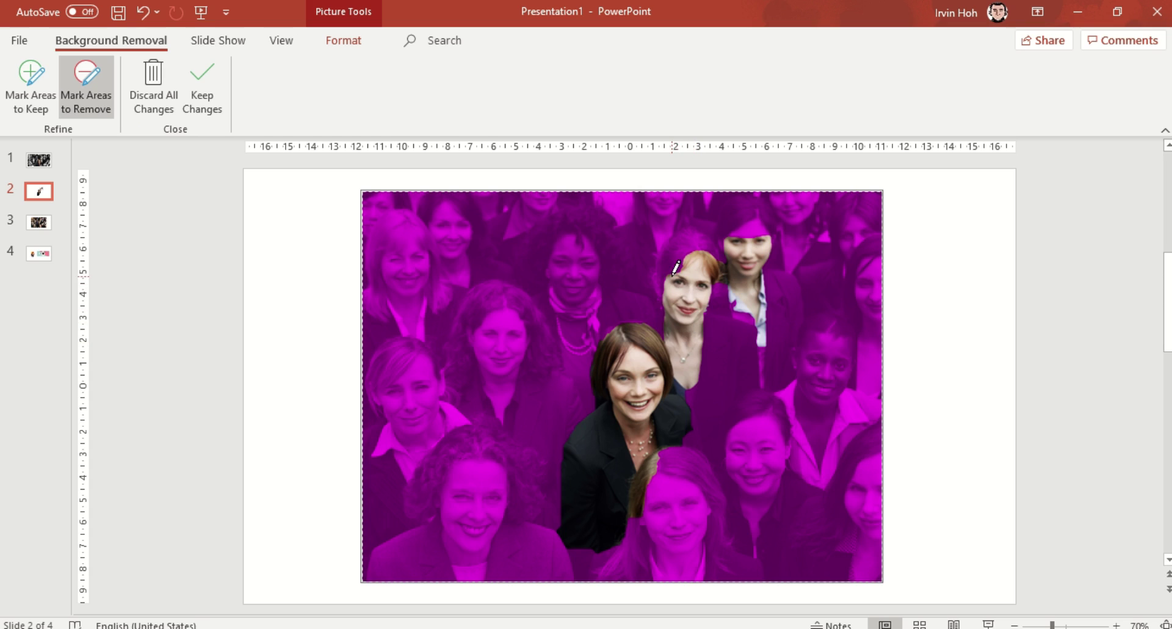
drag(672, 274, 691, 381)
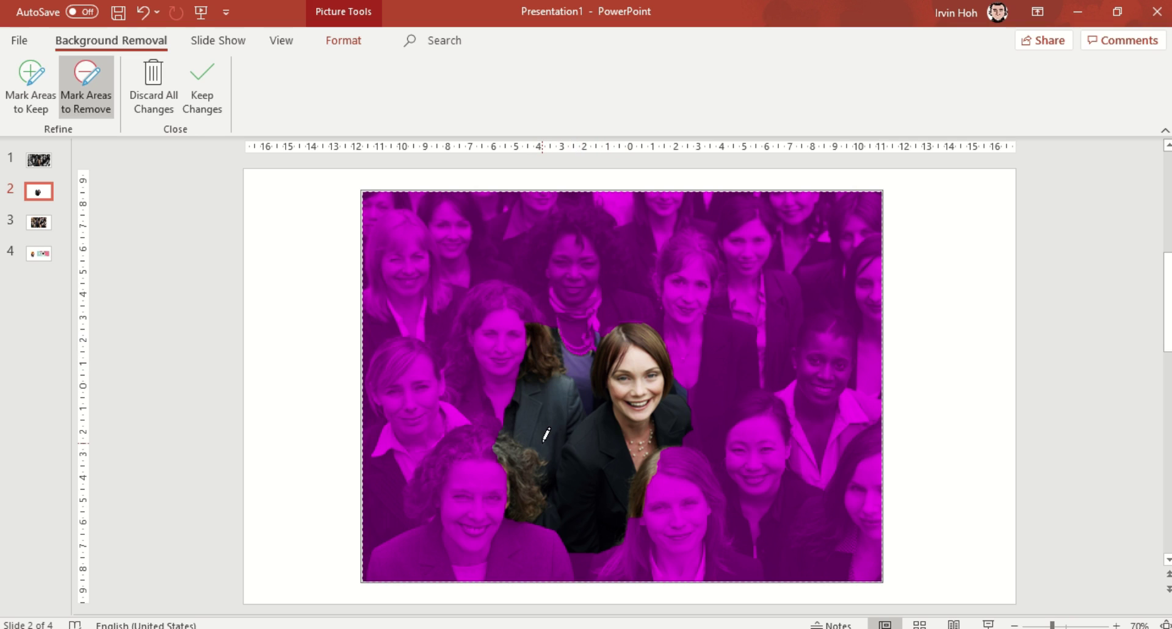
mouse_move(525, 504)
mouse_down()
mouse_move(534, 408)
mouse_move(567, 321)
mouse_up()
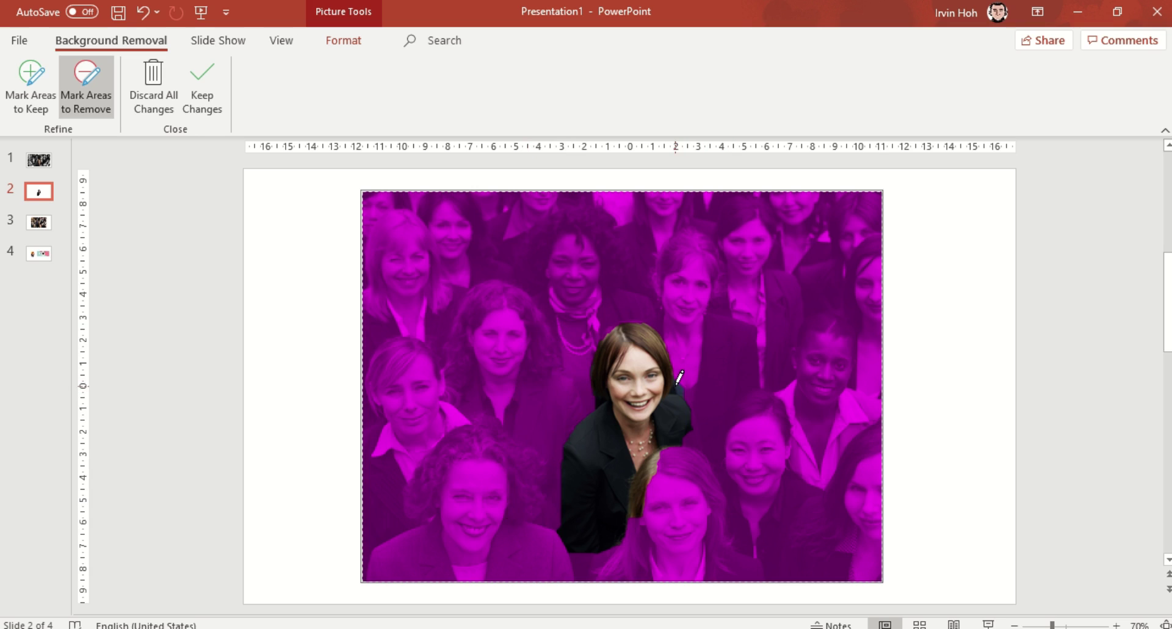
drag(677, 381, 681, 393)
drag(594, 398, 595, 402)
drag(632, 514, 669, 459)
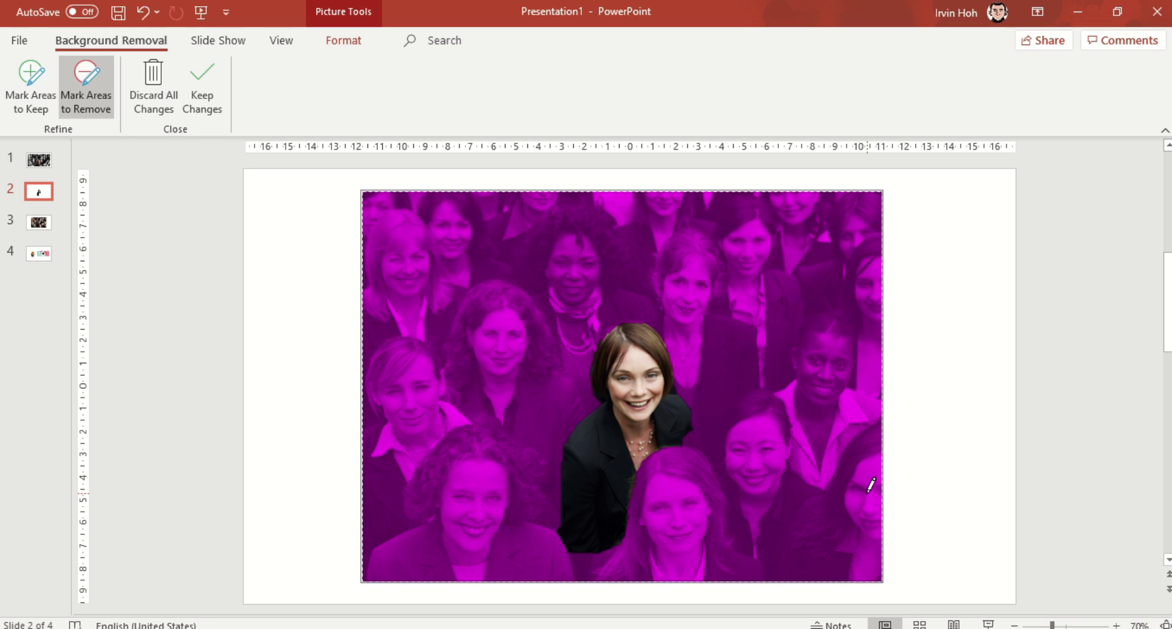
click(207, 98)
click(963, 355)
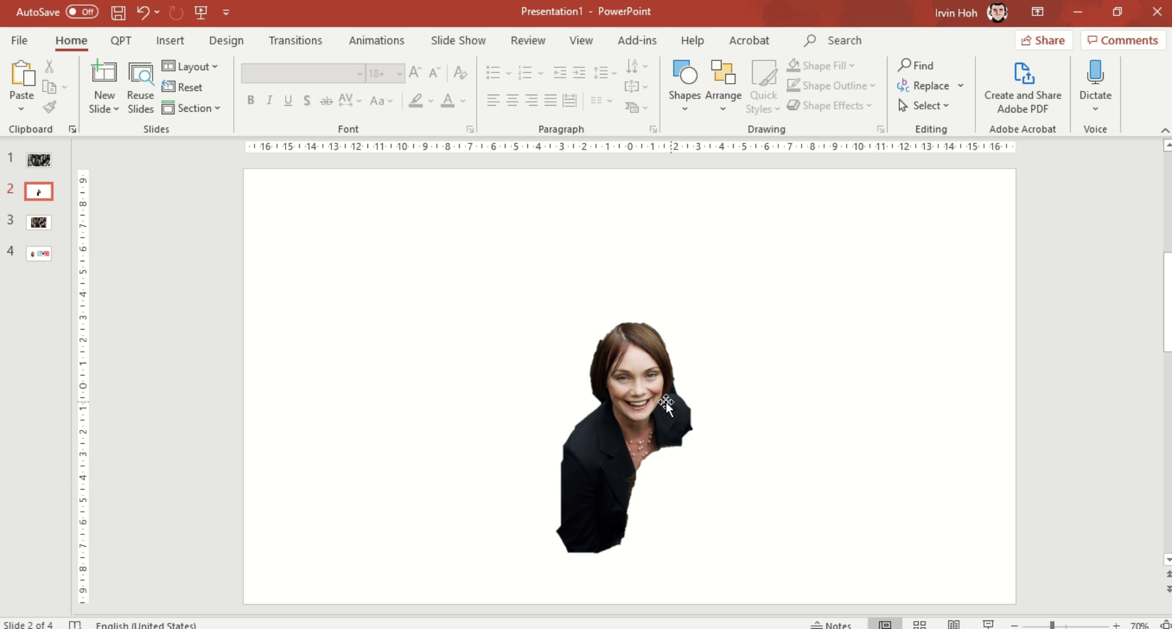
click(47, 160)
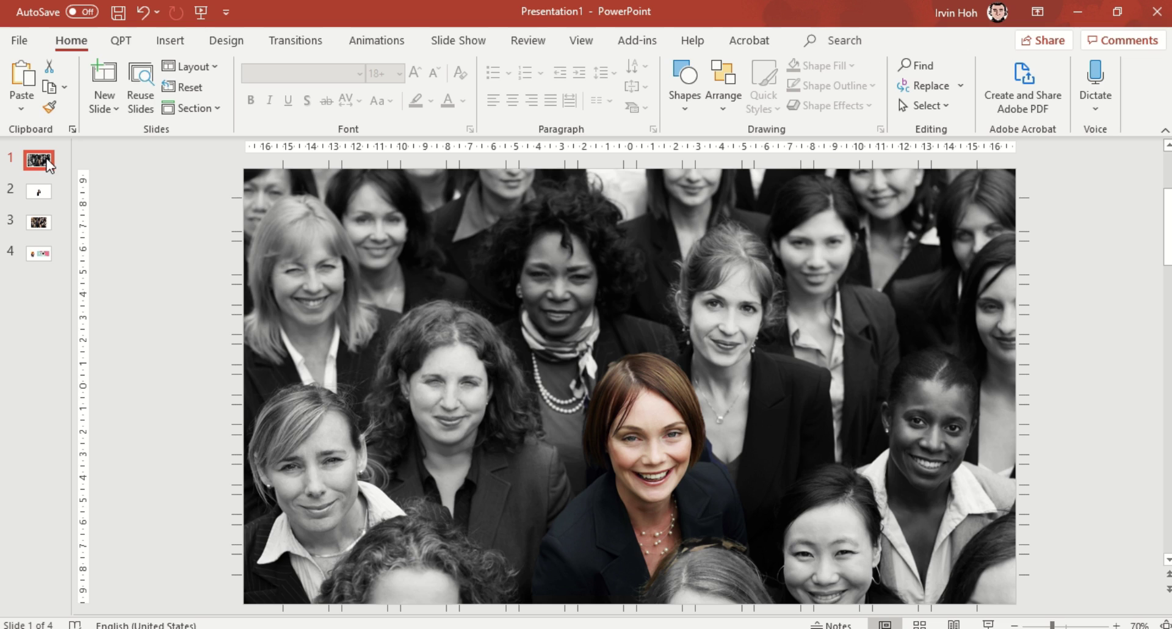
click(660, 451)
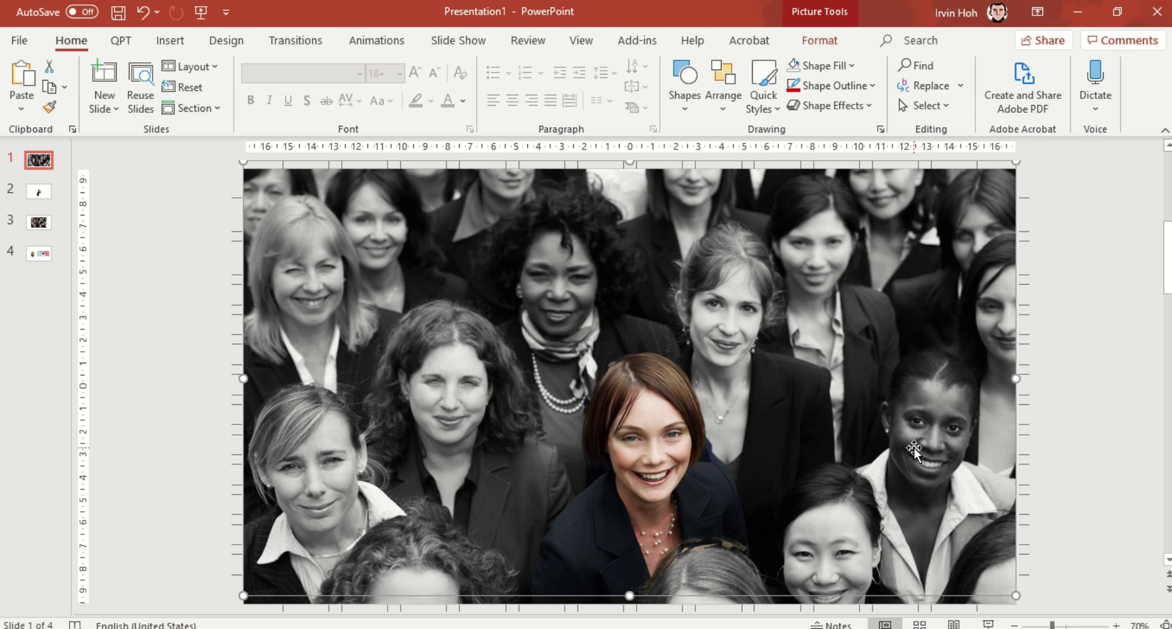
Step: Recolor the group photo on slide 3 to grayscale
click(46, 232)
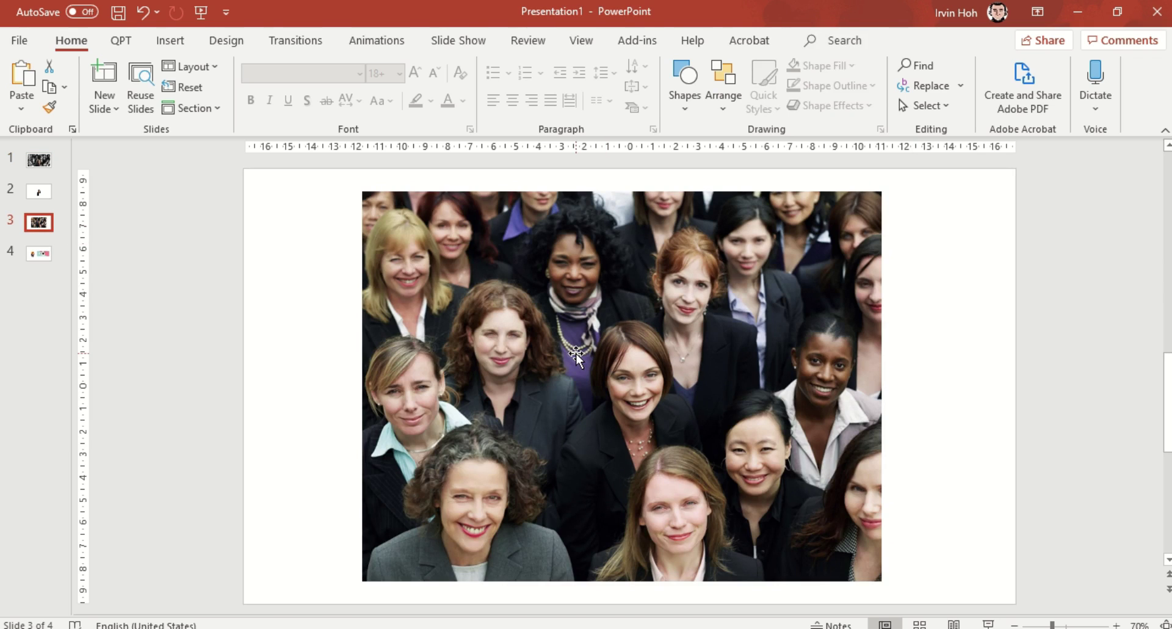
click(525, 380)
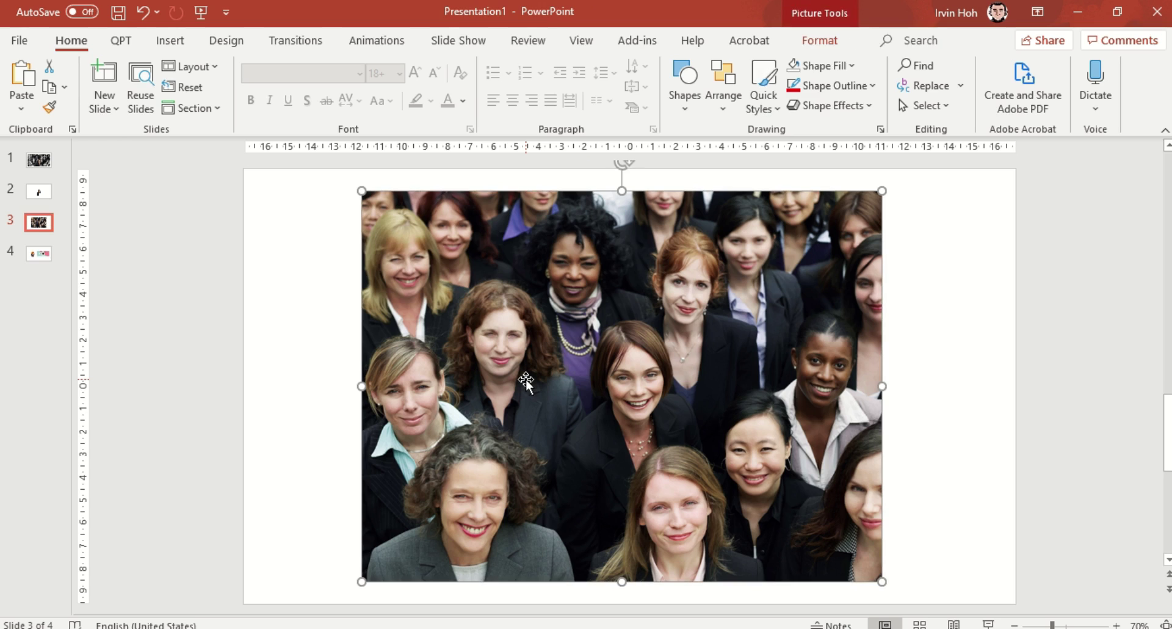
click(825, 43)
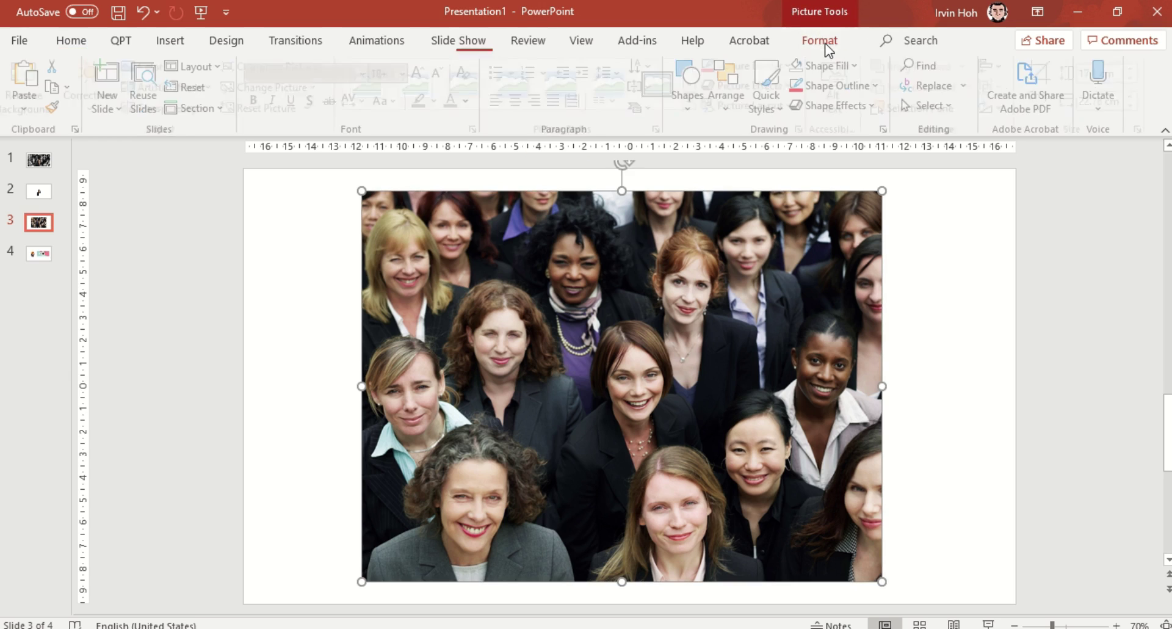
click(177, 75)
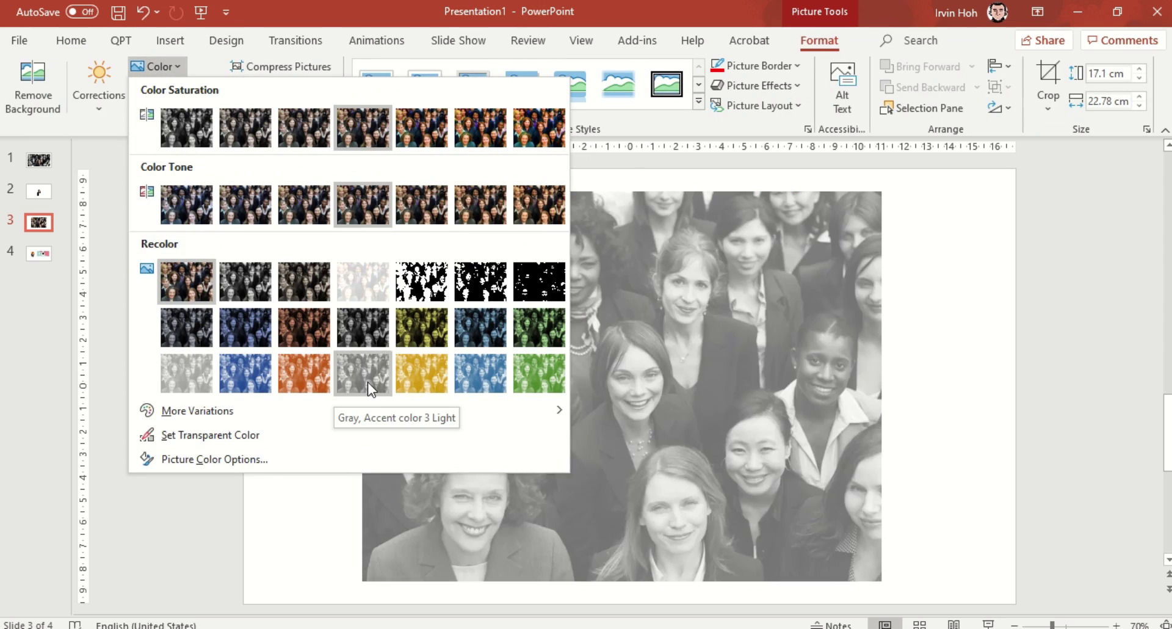
click(236, 272)
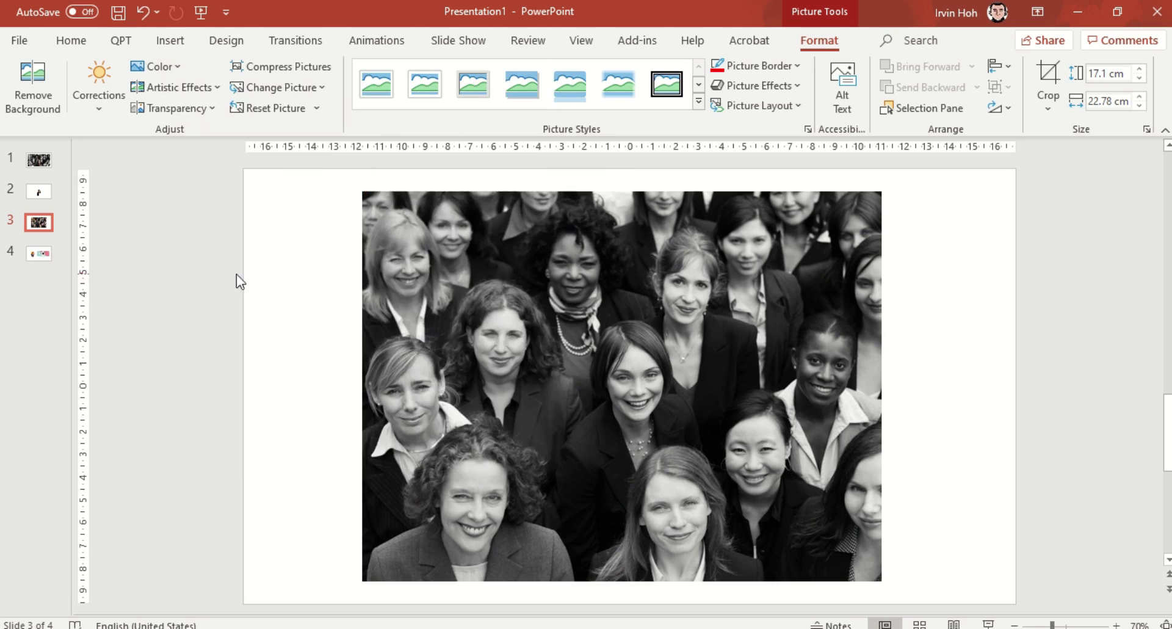
click(960, 322)
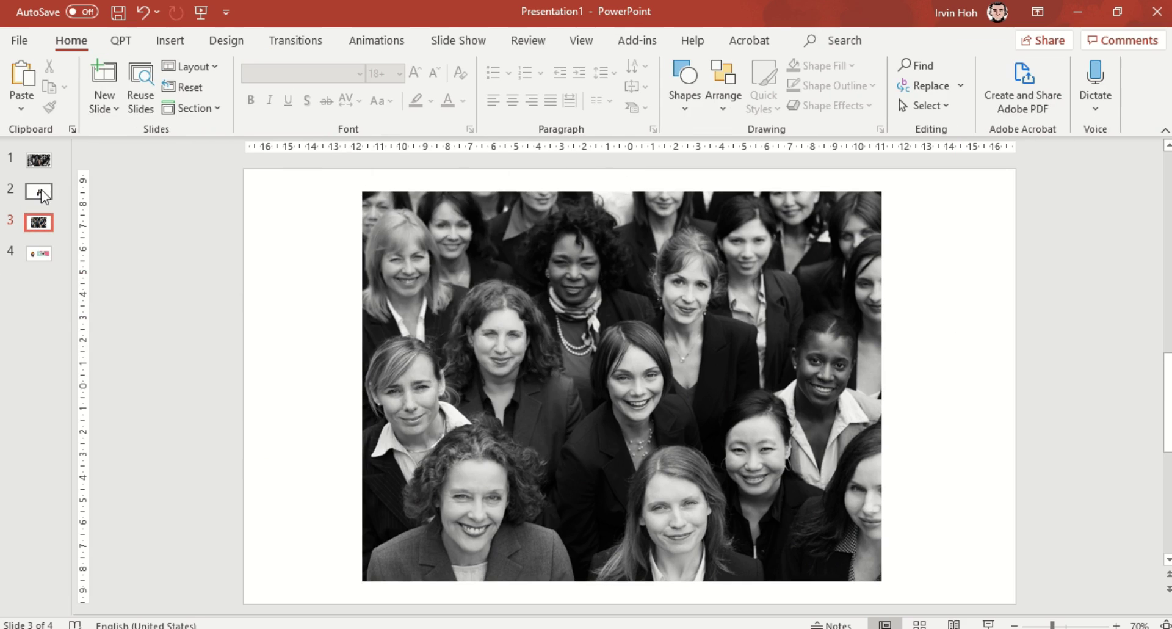
Step: Copy the woman's cut-out from slide 2 to slide 3 and align it exactly over the same woman in the grayscale photo
click(42, 190)
click(648, 384)
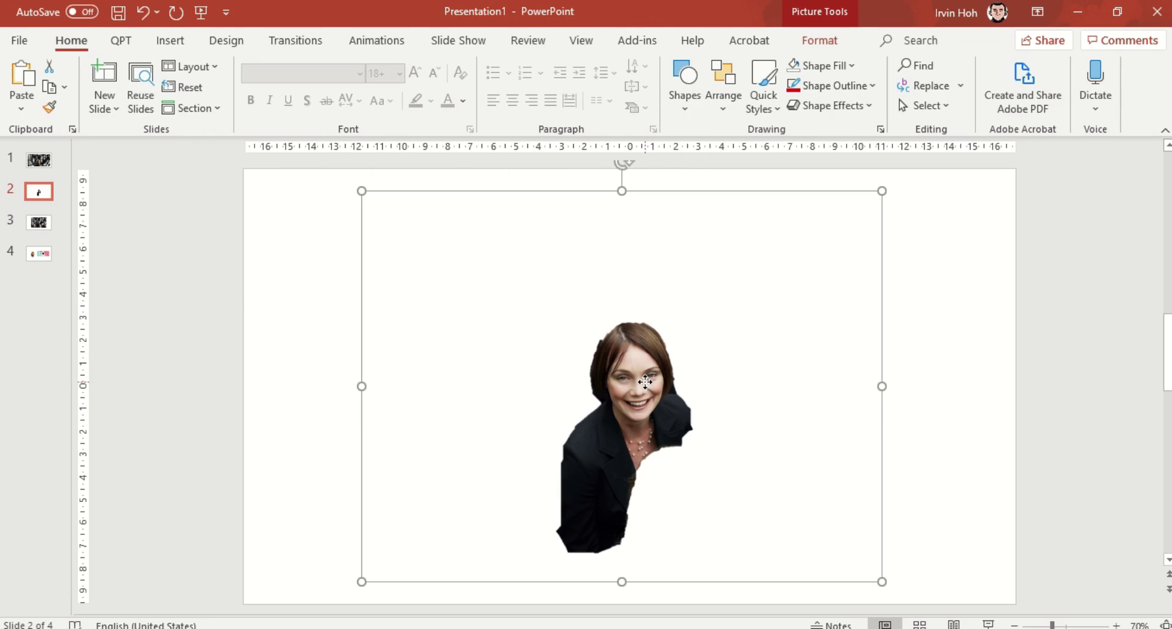
right_click(645, 381)
click(766, 61)
click(38, 229)
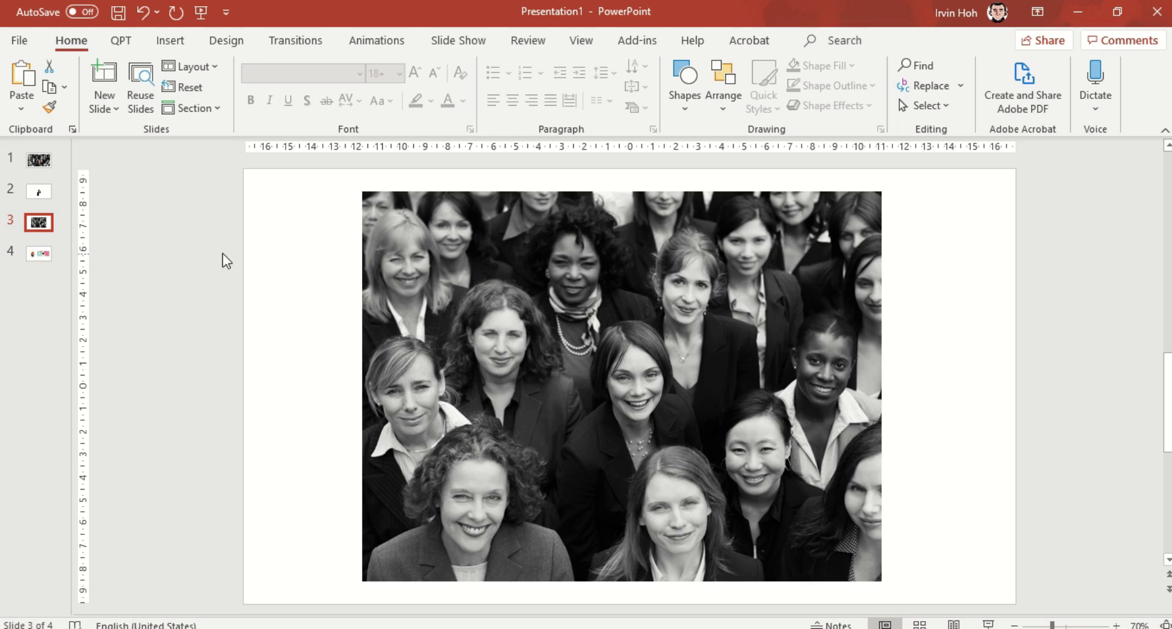
right_click(290, 237)
click(329, 270)
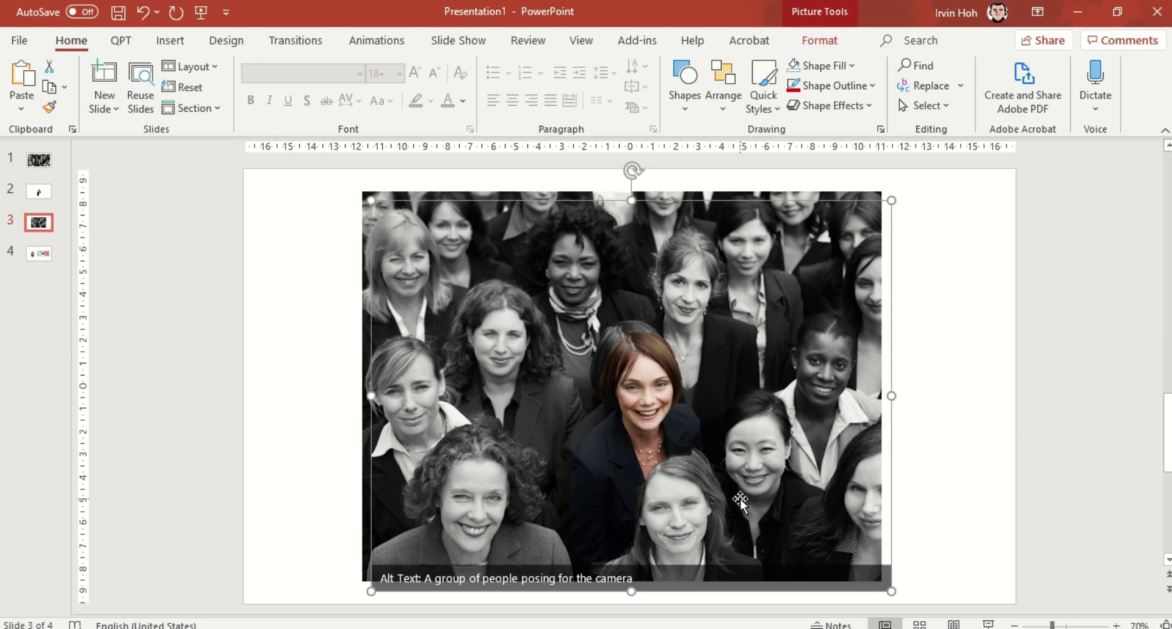
drag(648, 401, 638, 385)
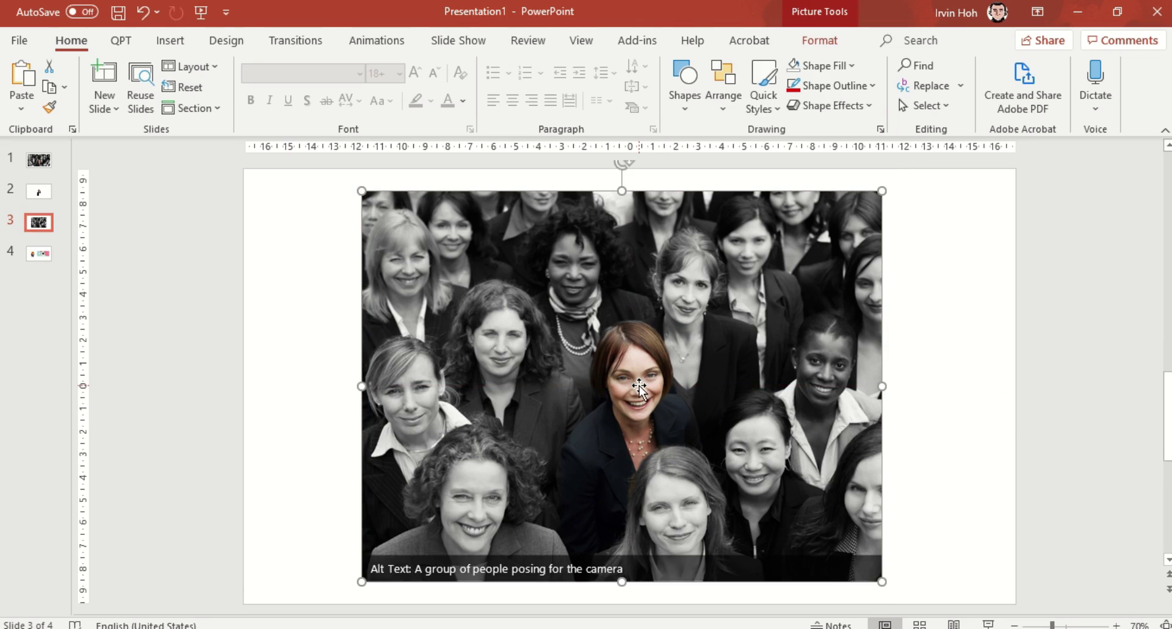
click(973, 409)
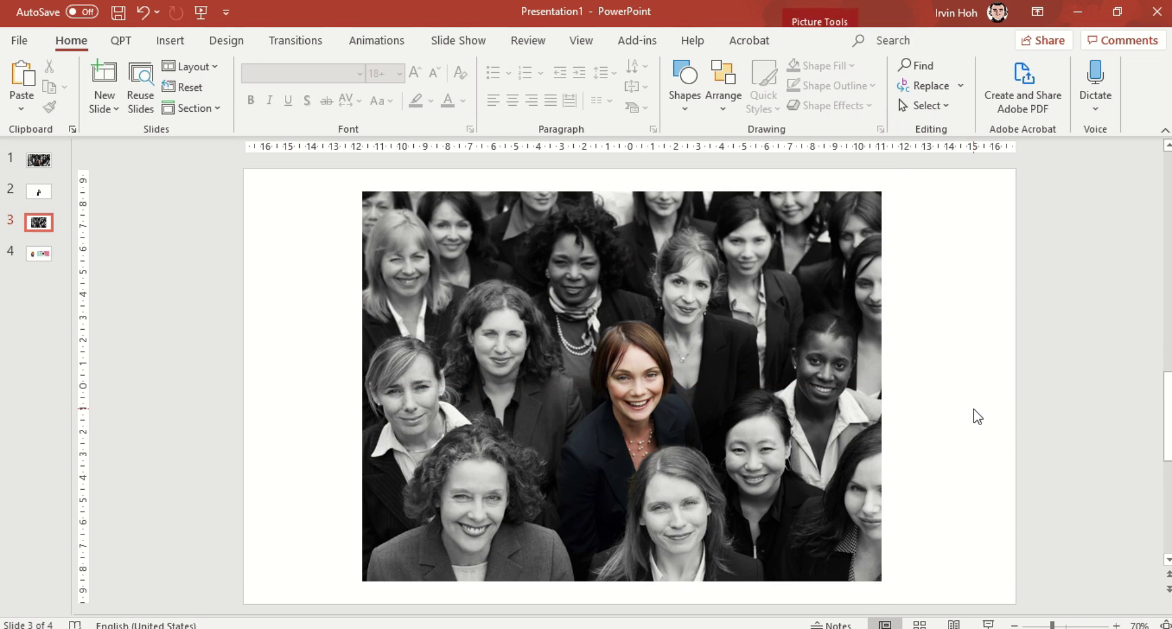